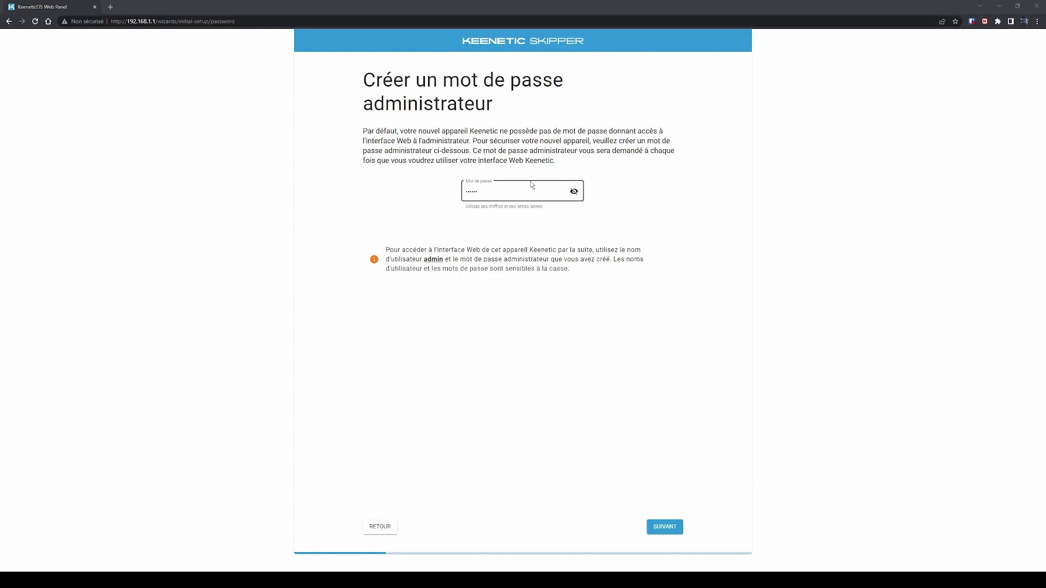
Step: Submit the administrator password and complete the remaining initial setup wizard through to the dashboard
{"action": "left_click", "coordinate": [665, 527]}
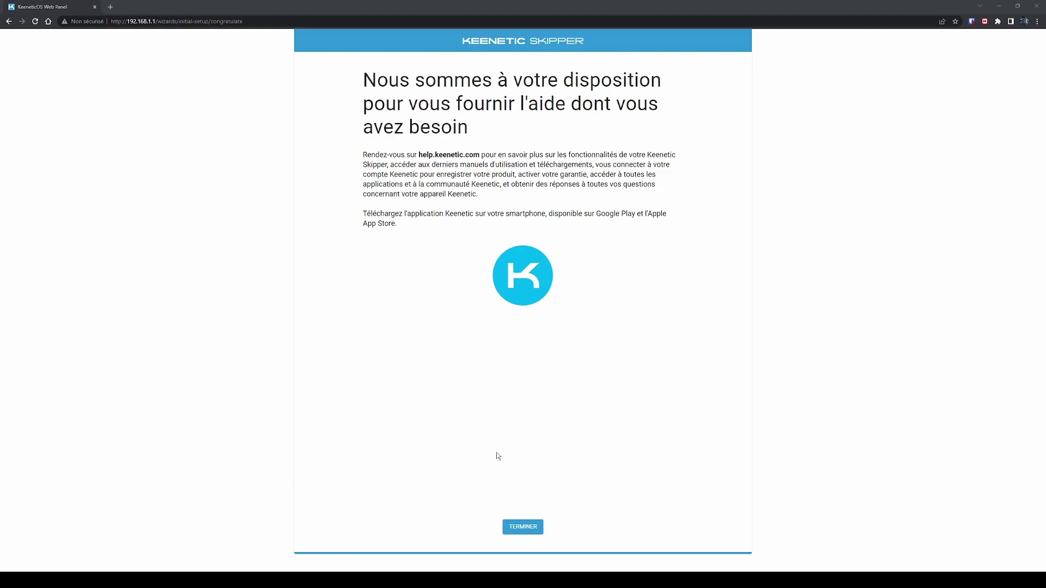
{"action": "left_click", "coordinate": [527, 529]}
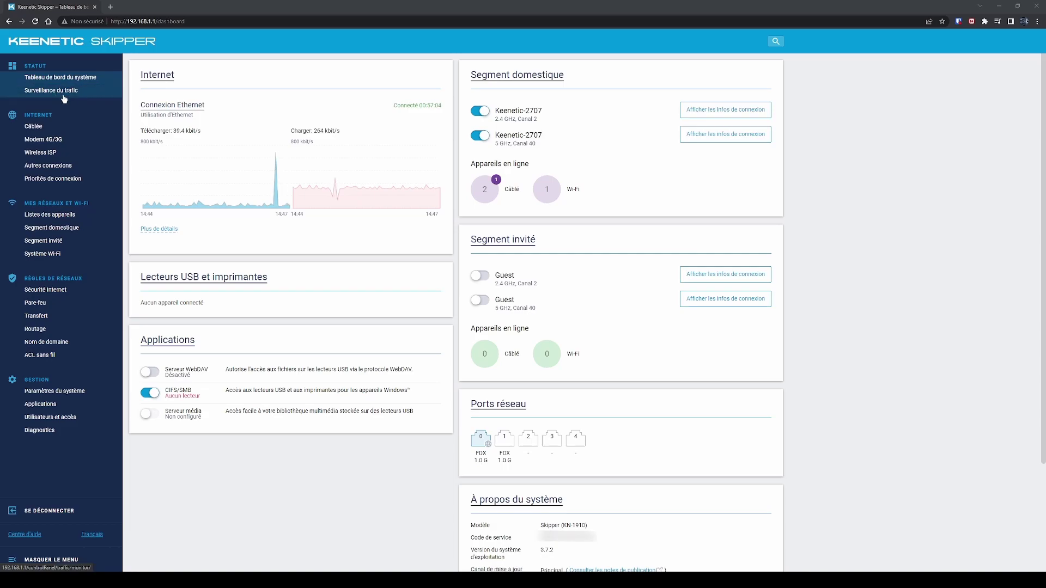
Step: Add a device graph for Tablette test to the traffic monitor
{"action": "left_click", "coordinate": [55, 96]}
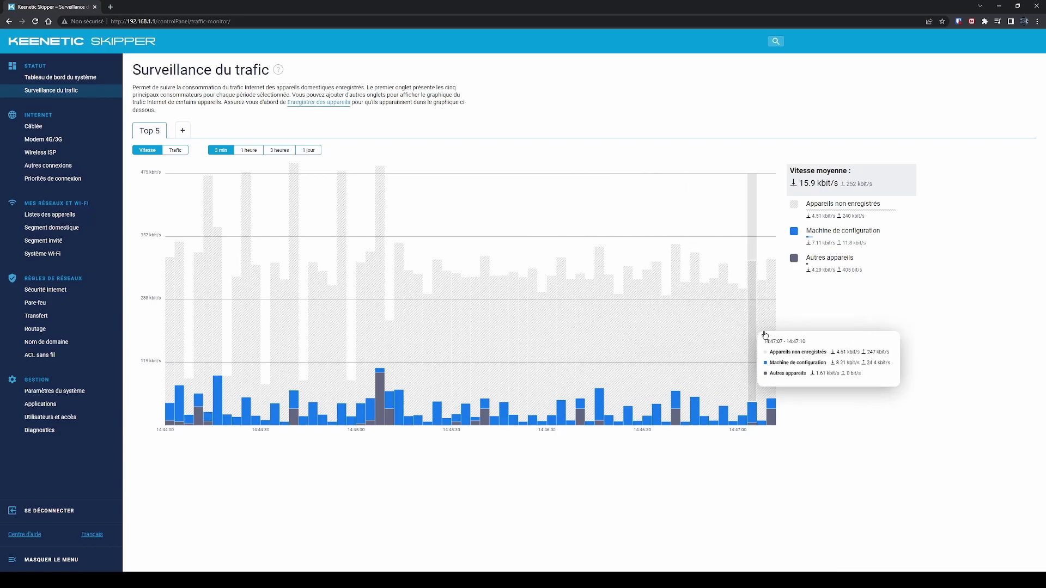
{"action": "left_click", "coordinate": [182, 131]}
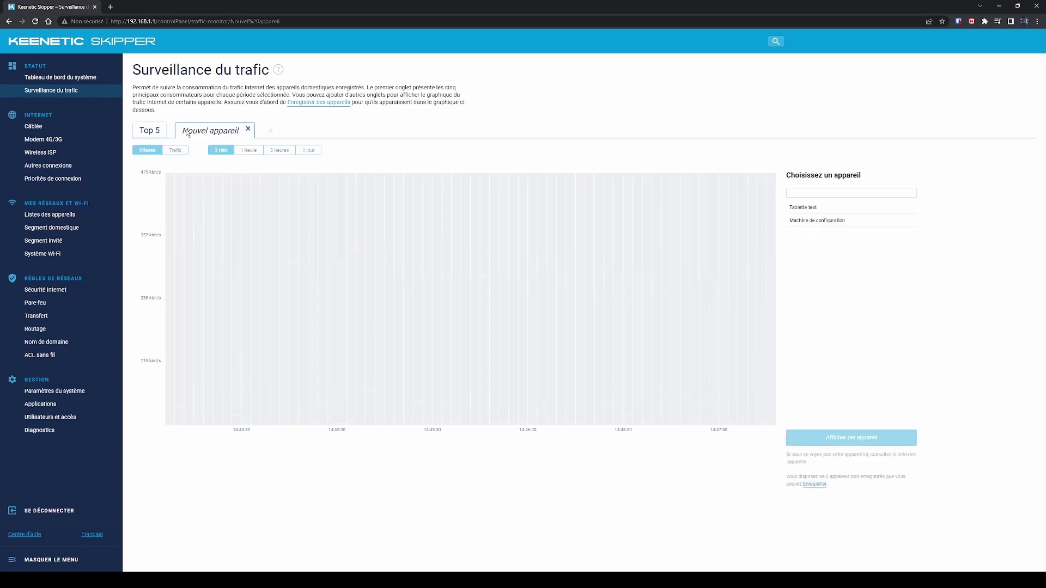
{"action": "left_click", "coordinate": [817, 211]}
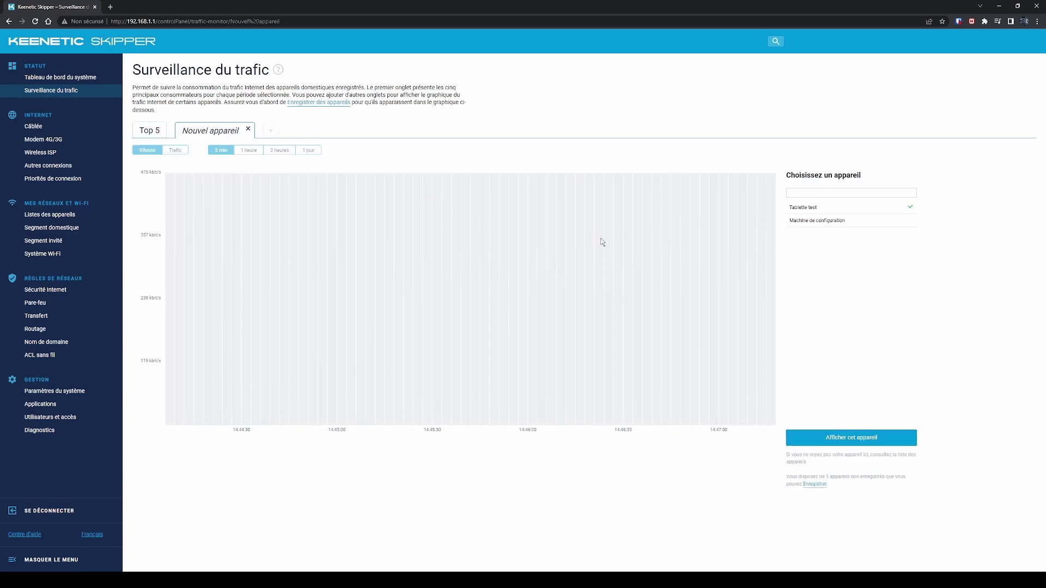
{"action": "left_click", "coordinate": [848, 437]}
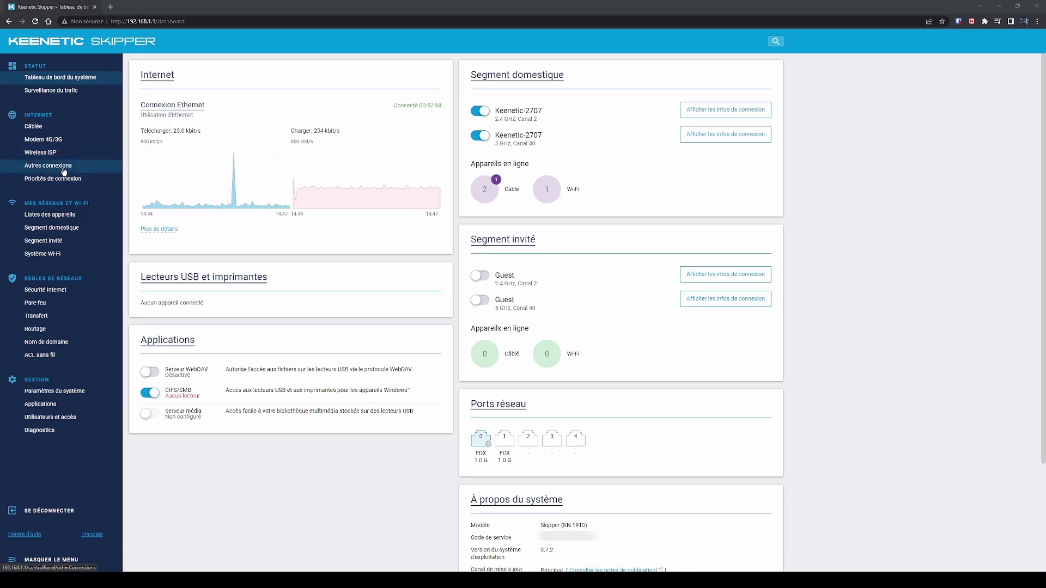
Step: Review the options for adding a second wired provider and a new connection priority policy, without saving either
{"action": "left_click", "coordinate": [42, 127]}
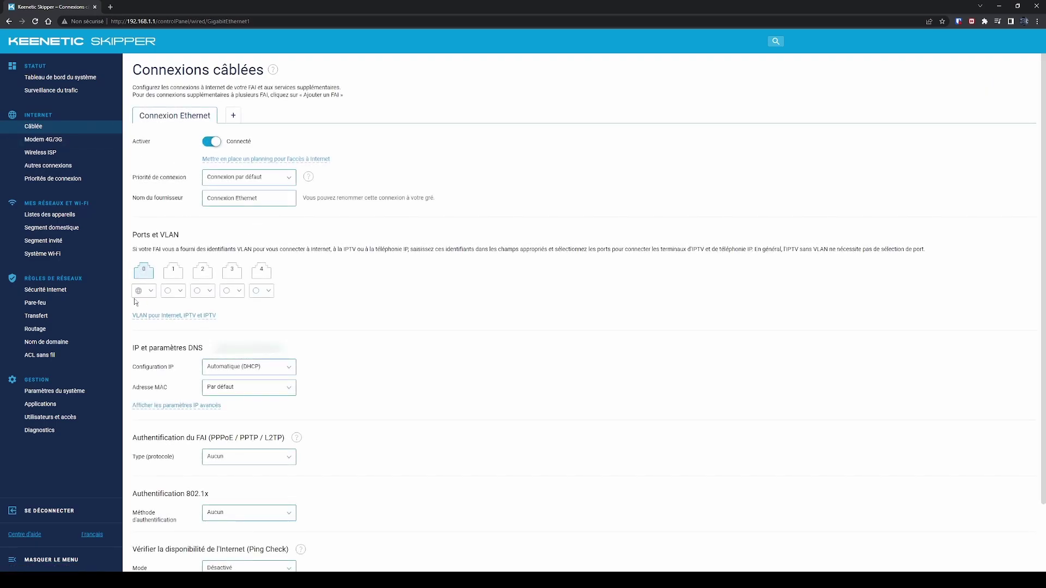
{"action": "left_click", "coordinate": [234, 117]}
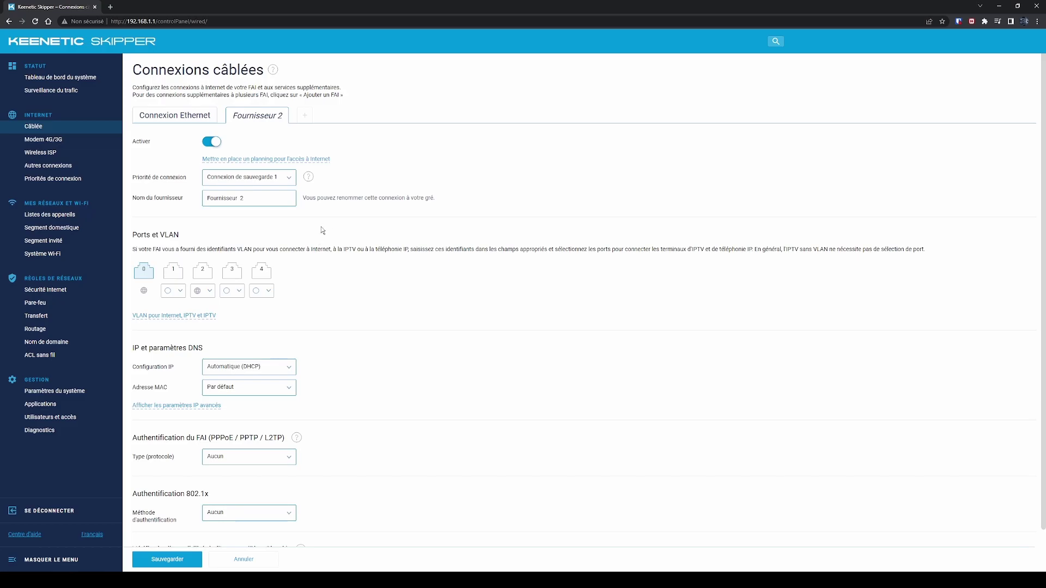
{"action": "left_click", "coordinate": [52, 178]}
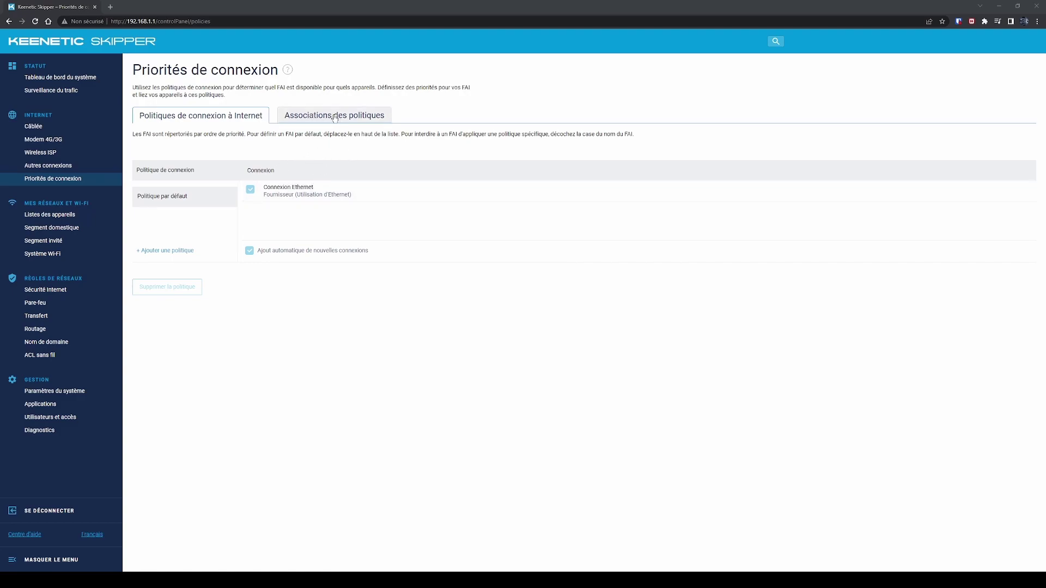
{"action": "left_click", "coordinate": [176, 253]}
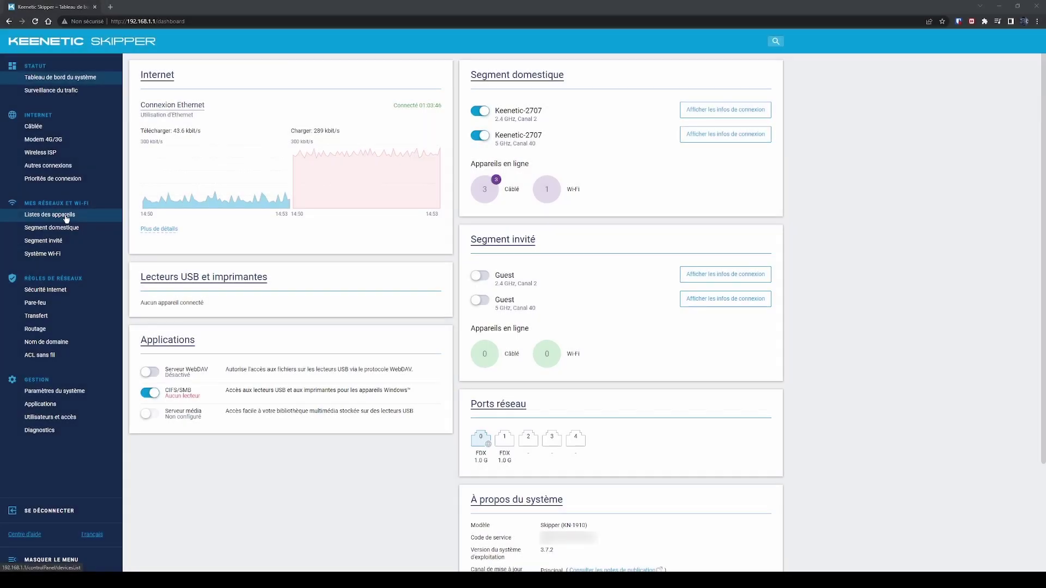
Step: Register the unnamed wired device at 192.168.1.2 with the host name Machine de test
{"action": "left_click", "coordinate": [61, 216]}
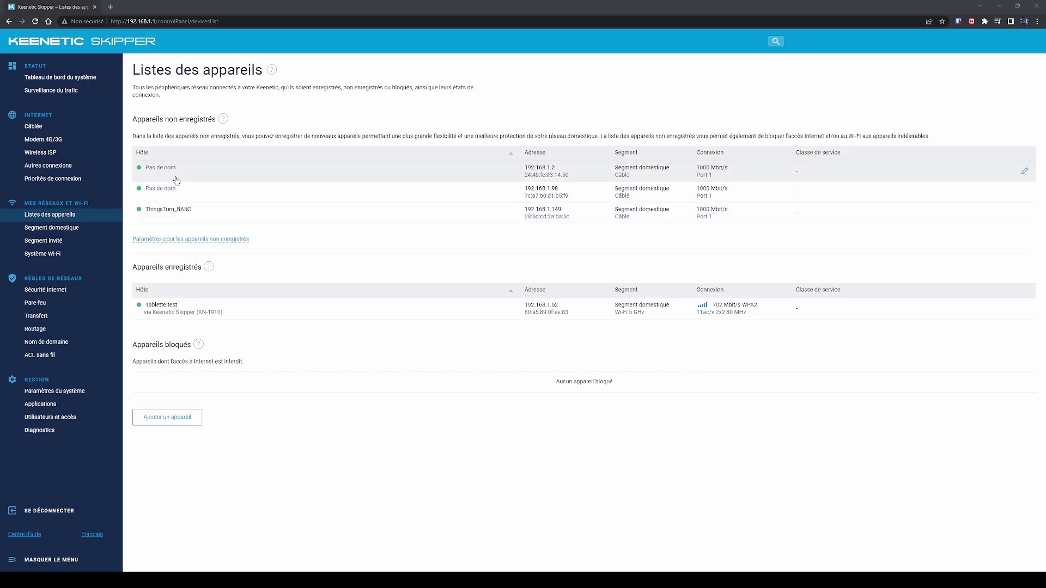
{"action": "left_click", "coordinate": [264, 171]}
{"action": "left_click", "coordinate": [330, 122]}
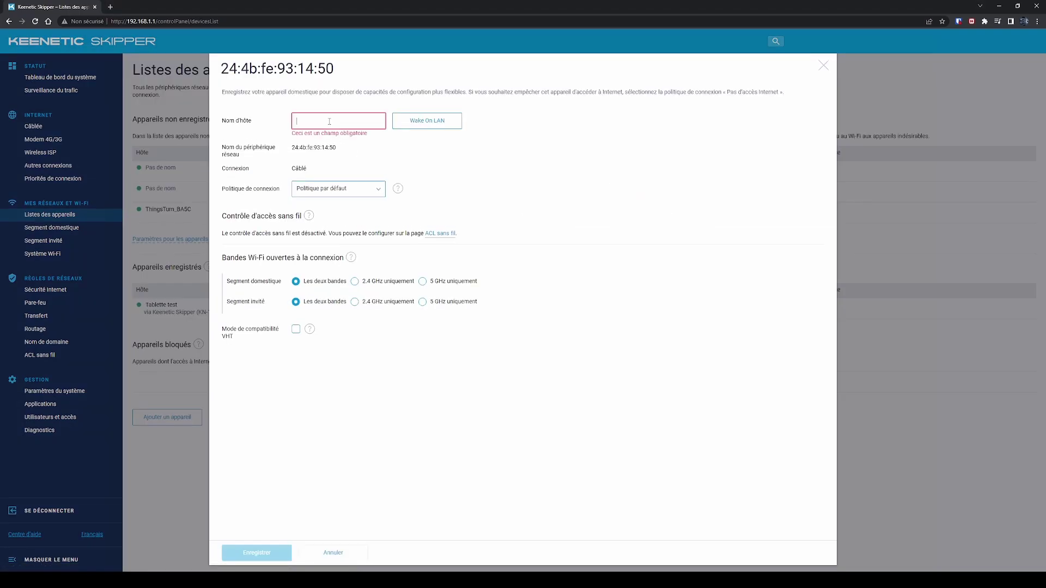
{"action": "type", "text": "Machine de test"}
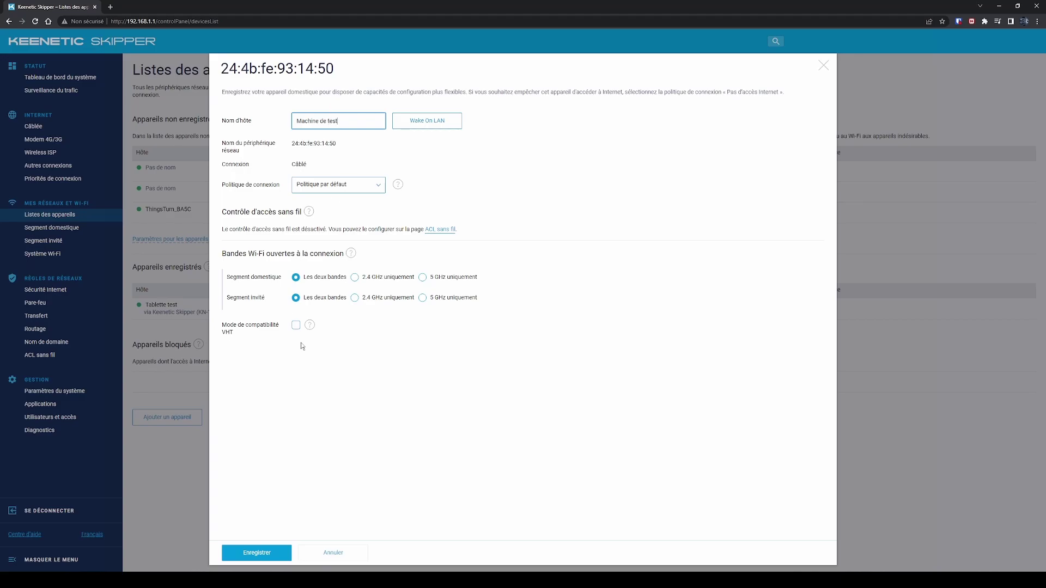
{"action": "left_click", "coordinate": [256, 553]}
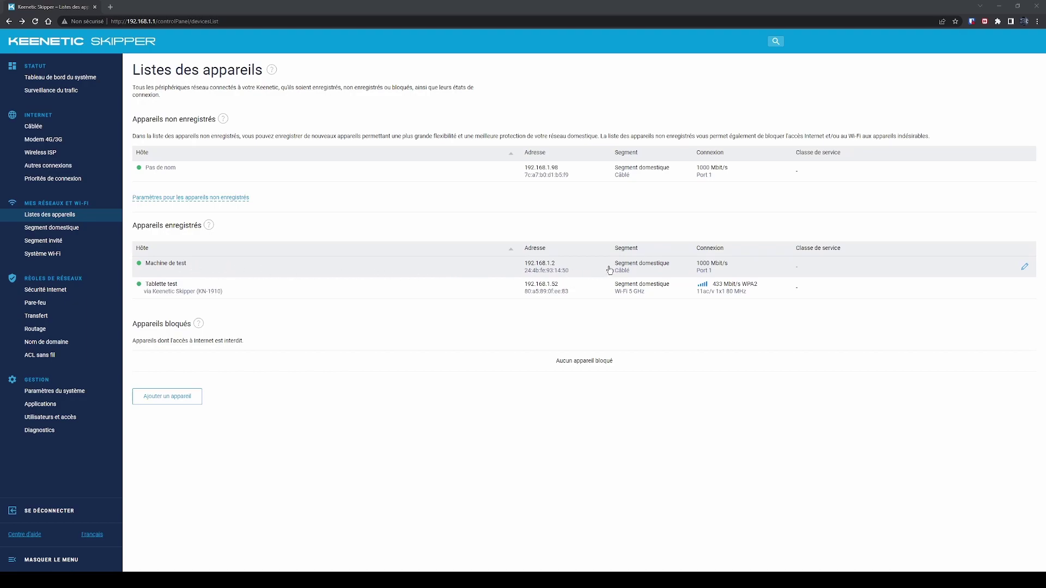
Step: Set the service class of Machine de test to Données à haut débit (trafic Web), leave static IP disabled, and save the device settings
{"action": "left_click", "coordinate": [1025, 268]}
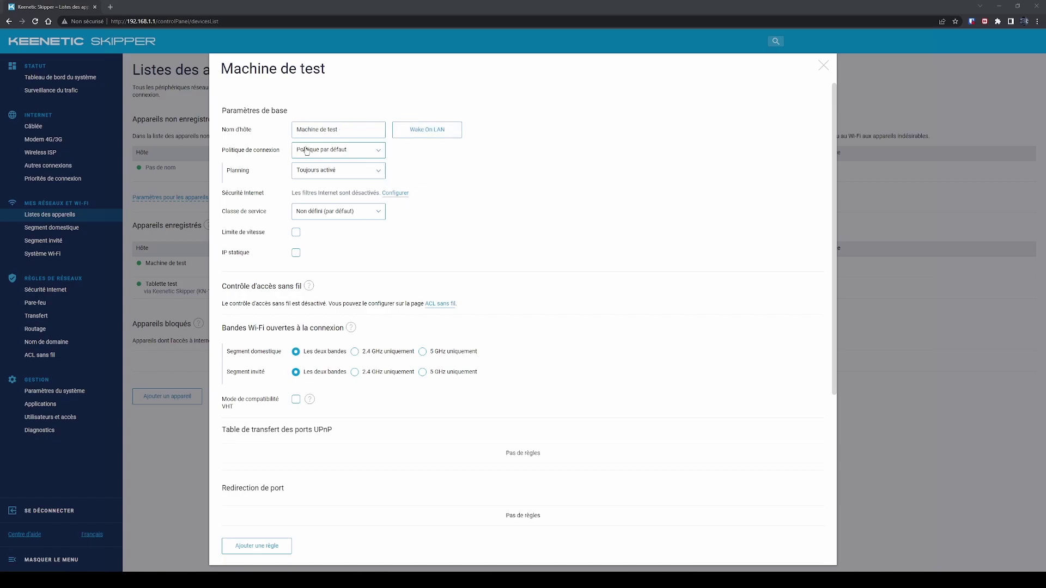
{"action": "left_click", "coordinate": [370, 154]}
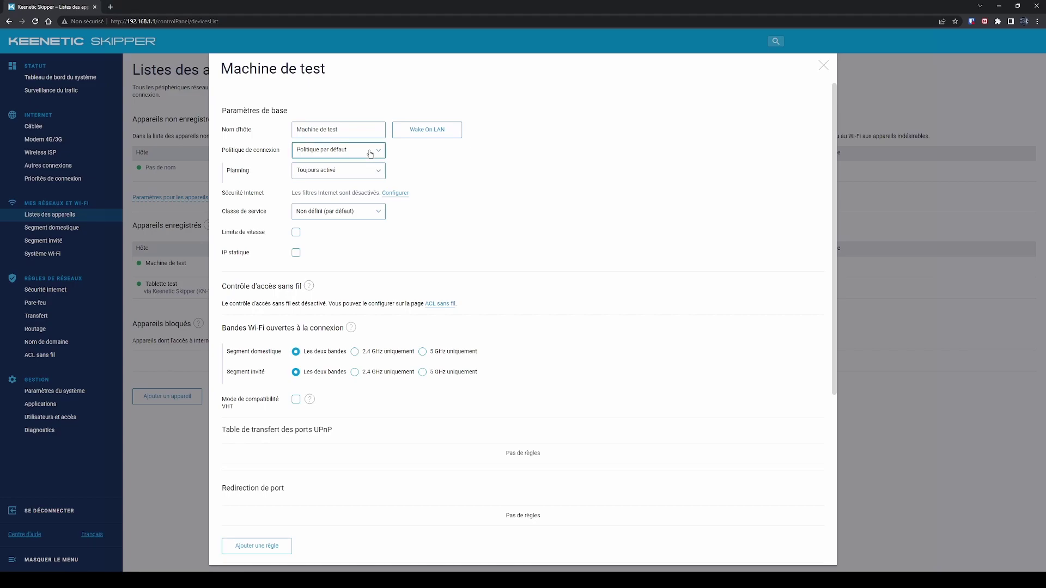
{"action": "left_click", "coordinate": [370, 154]}
{"action": "left_click", "coordinate": [365, 215]}
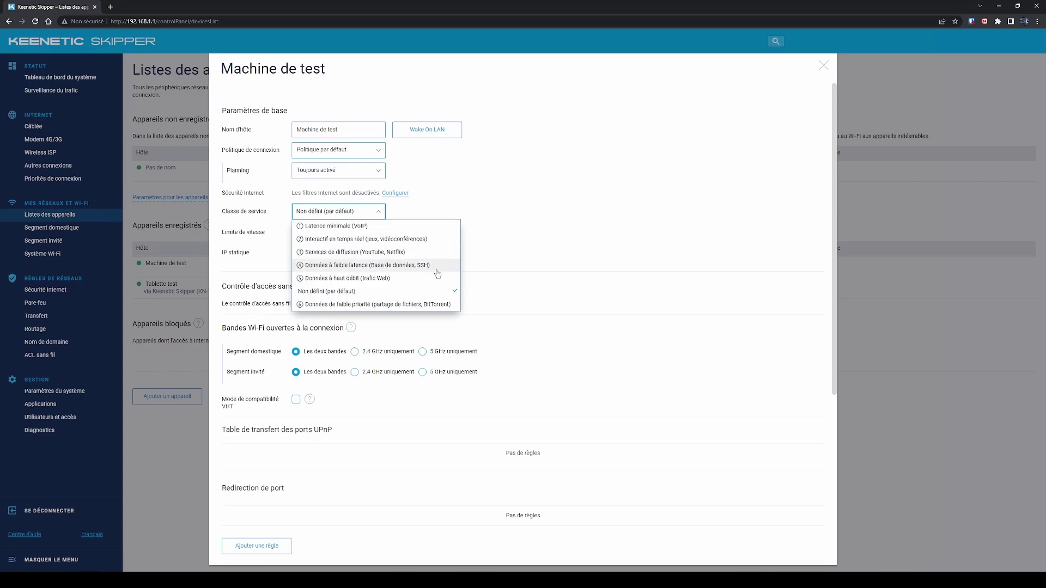
{"action": "left_click", "coordinate": [398, 279]}
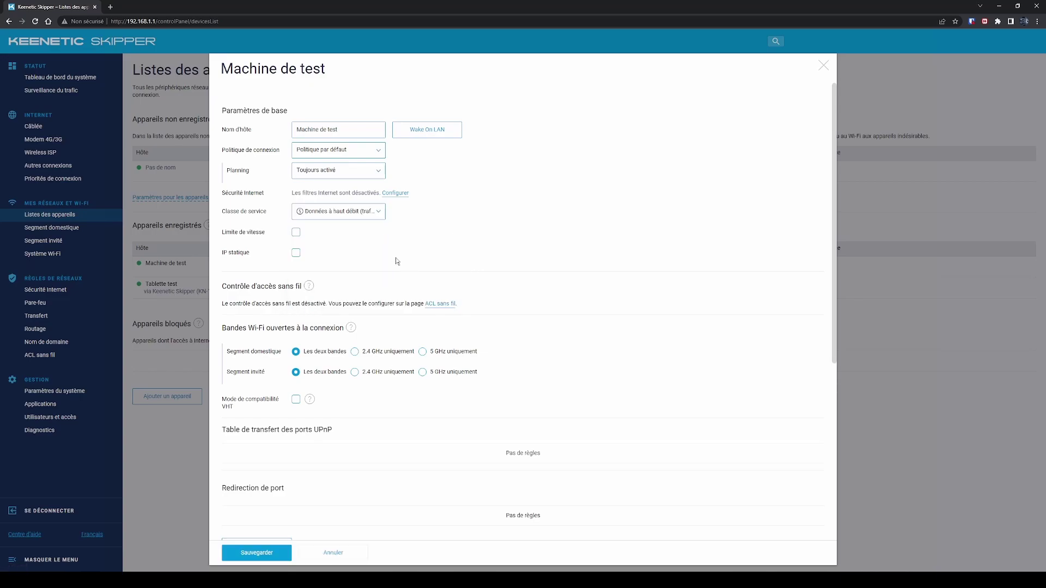
{"action": "left_click", "coordinate": [296, 253]}
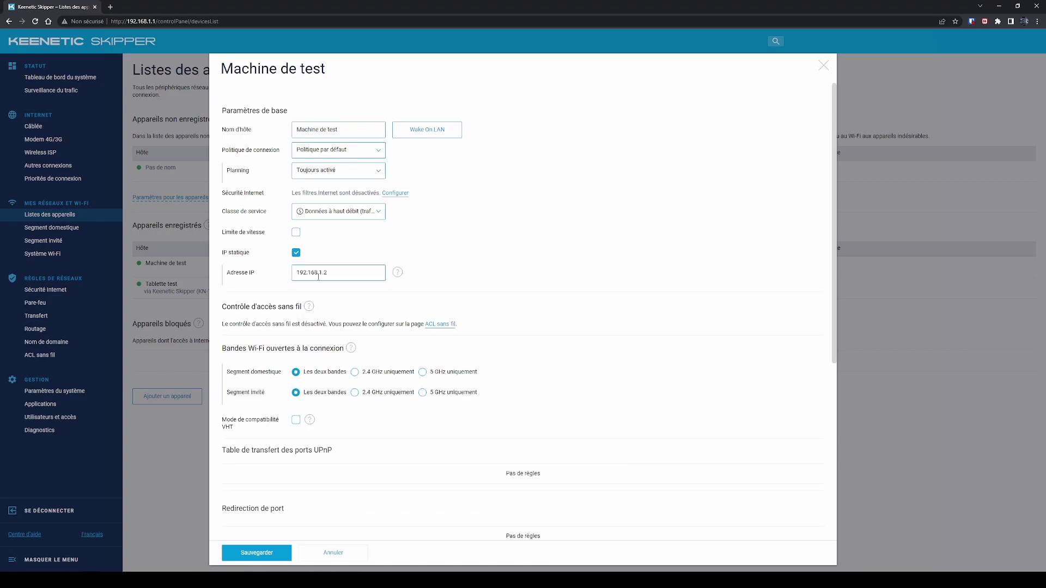
{"action": "left_click", "coordinate": [295, 253]}
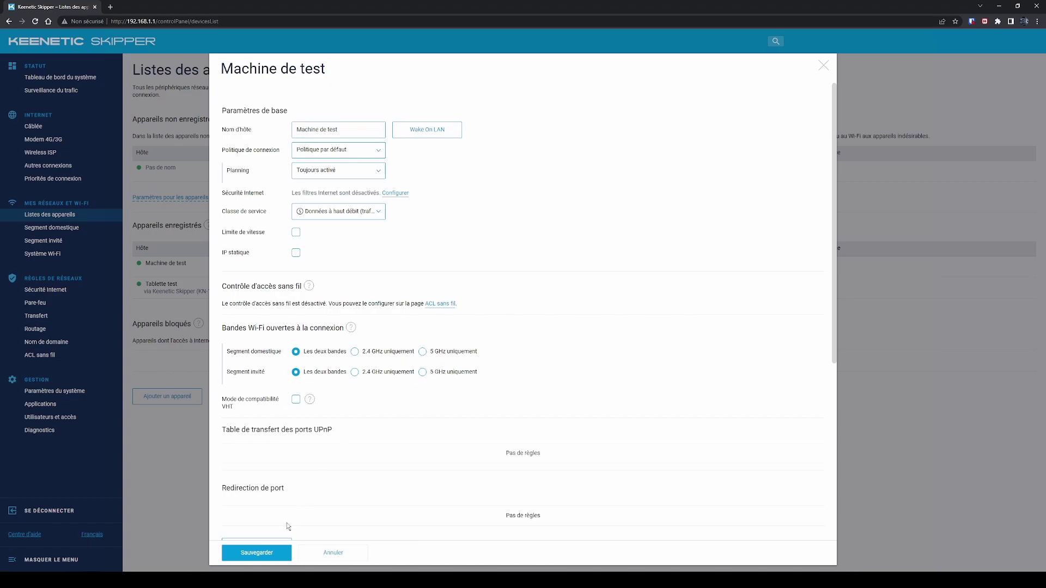
{"action": "left_click", "coordinate": [267, 554]}
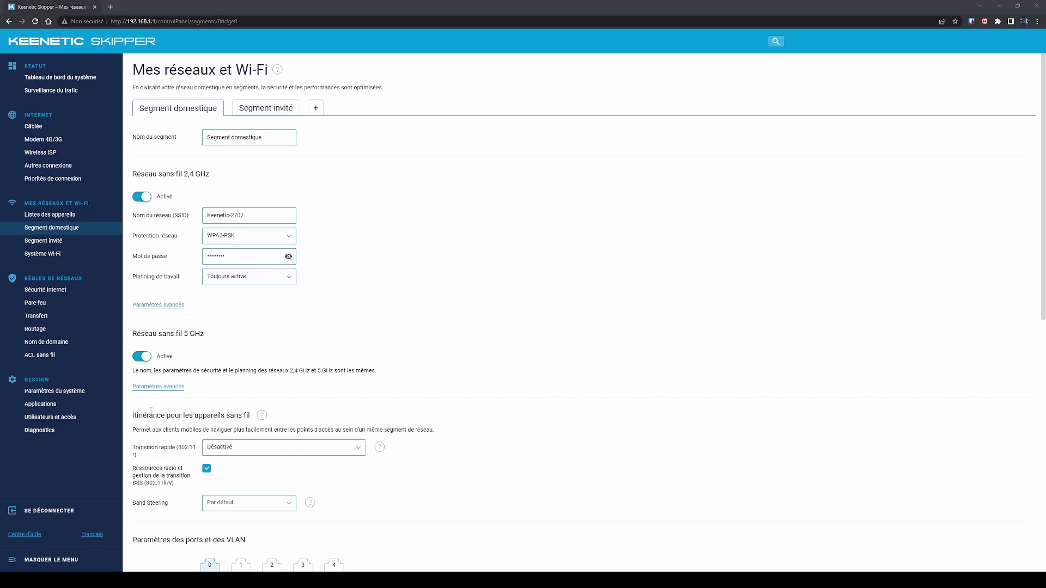
Step: Examine the home segment's advanced 2.4 GHz Wi-Fi options for protection, standard and channel, plus its roaming, VLAN and IP settings
{"action": "left_click", "coordinate": [170, 306]}
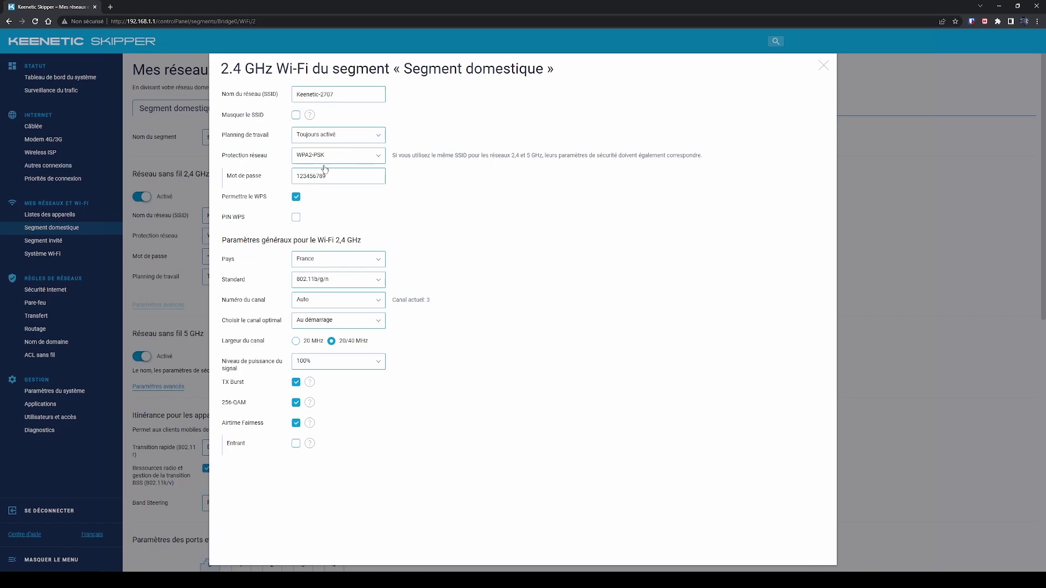
{"action": "left_click", "coordinate": [378, 155]}
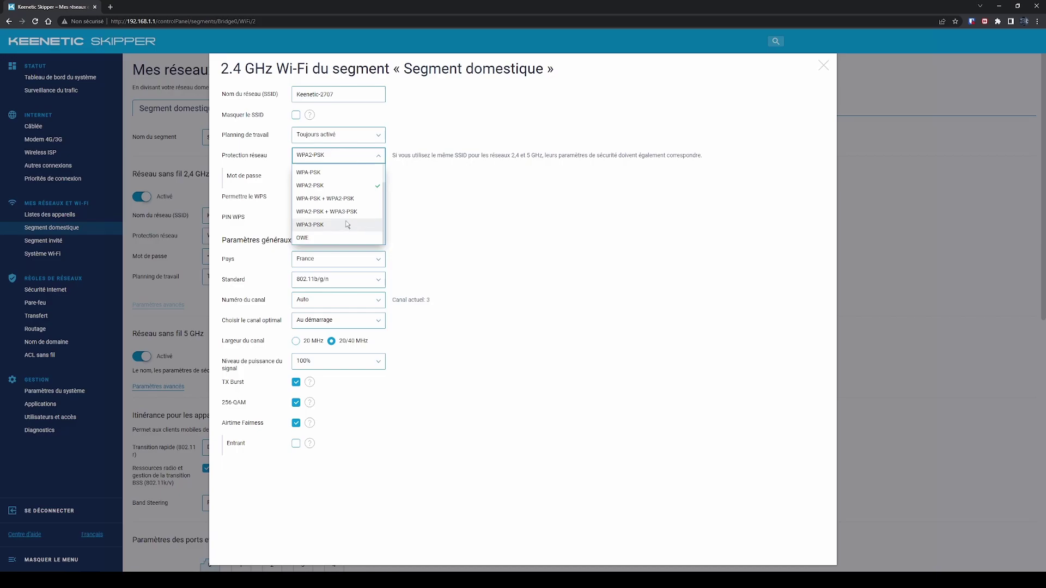
{"action": "left_click", "coordinate": [398, 221]}
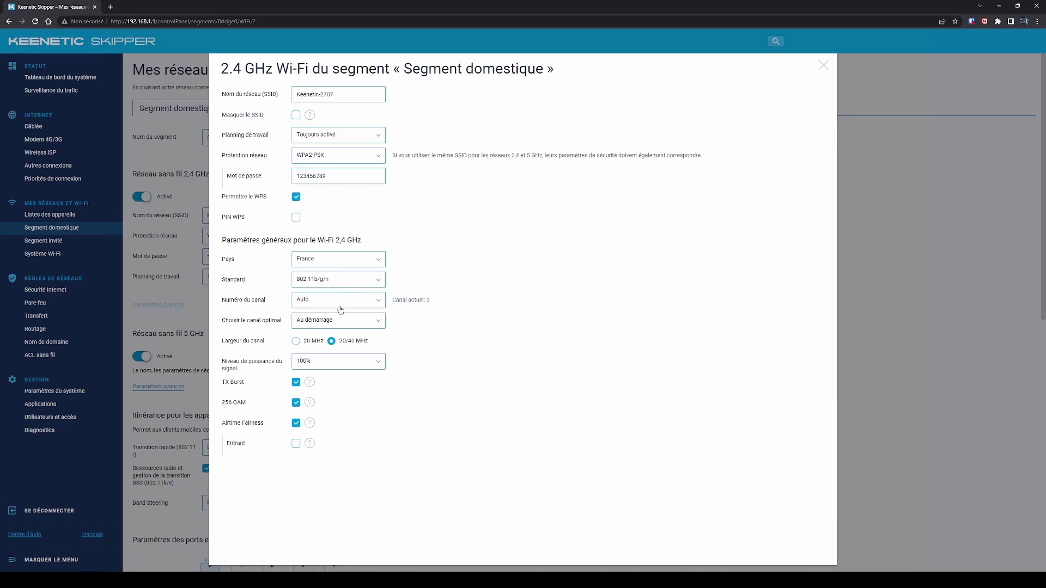
{"action": "left_click", "coordinate": [342, 284]}
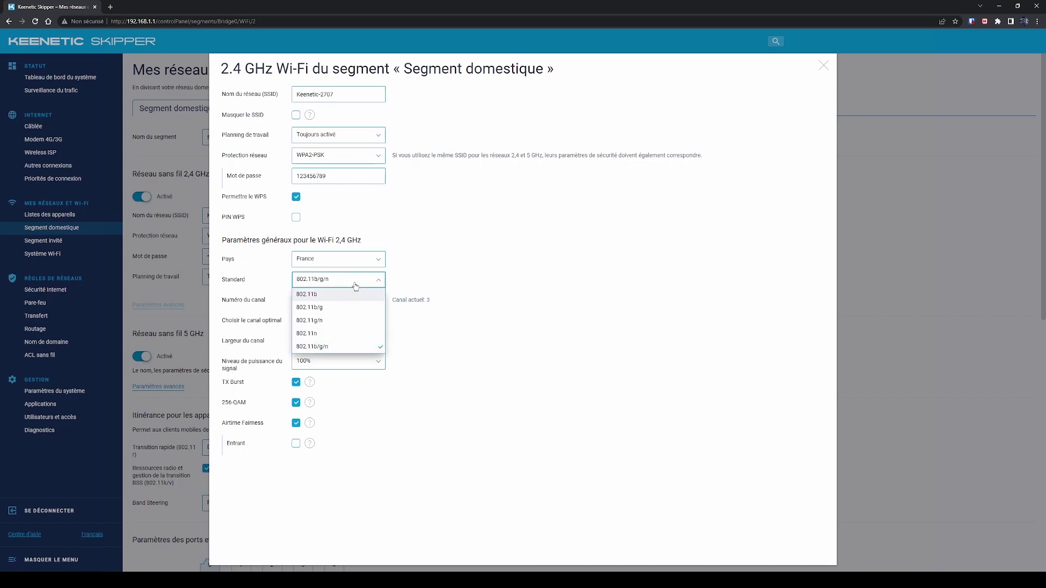
{"action": "left_click", "coordinate": [355, 284]}
{"action": "left_click", "coordinate": [348, 300]}
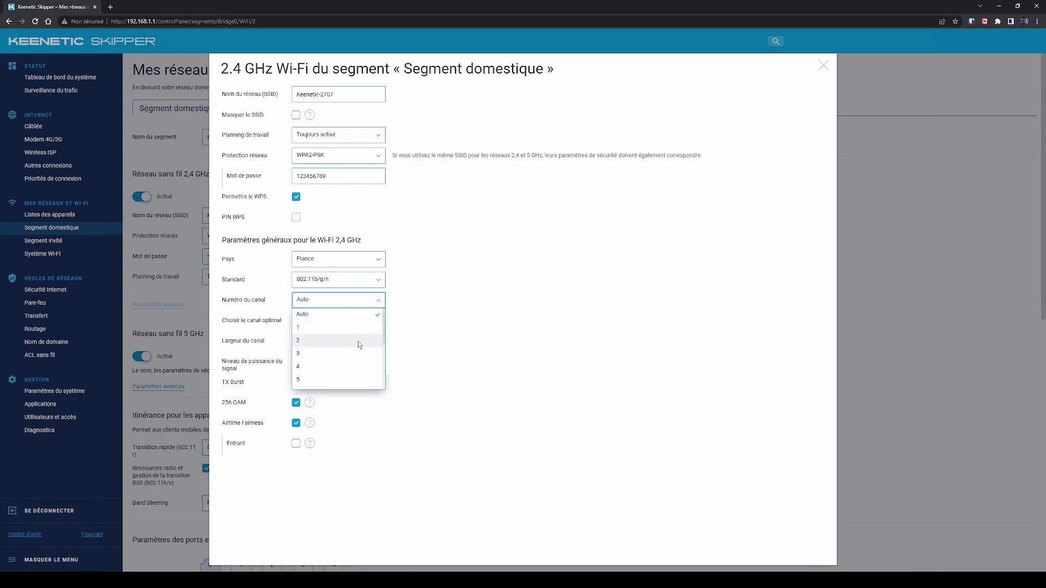
{"action": "left_click", "coordinate": [349, 304]}
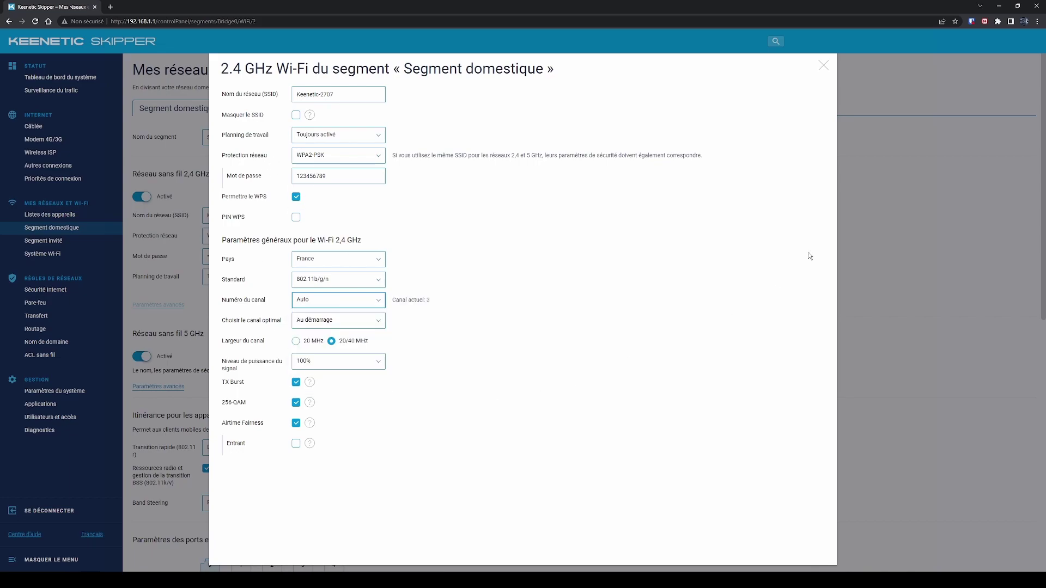
{"action": "left_click", "coordinate": [823, 65]}
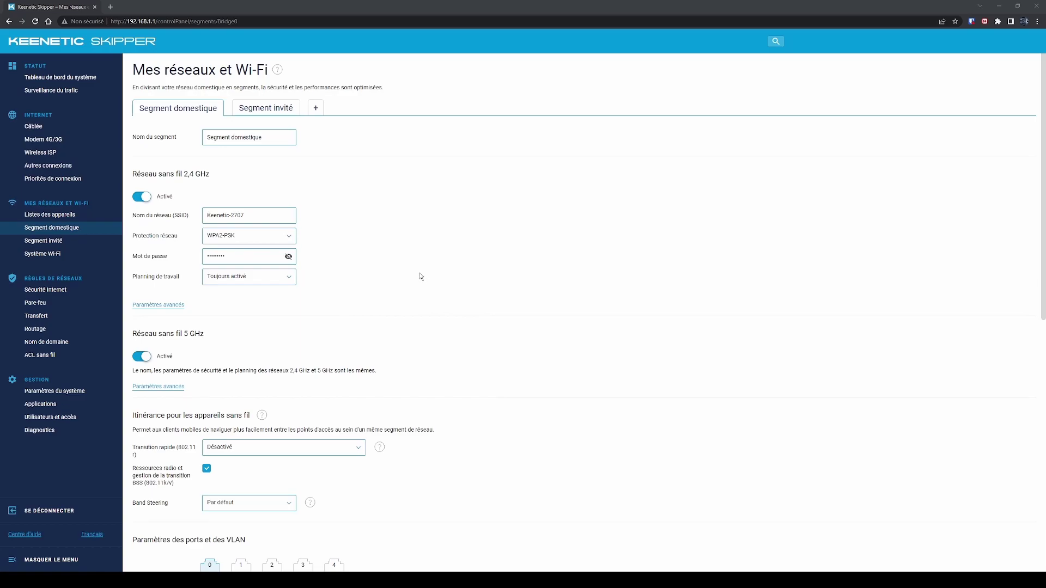
{"action": "scroll", "coordinate": [272, 256], "scroll_direction": "down", "scroll_amount": 5}
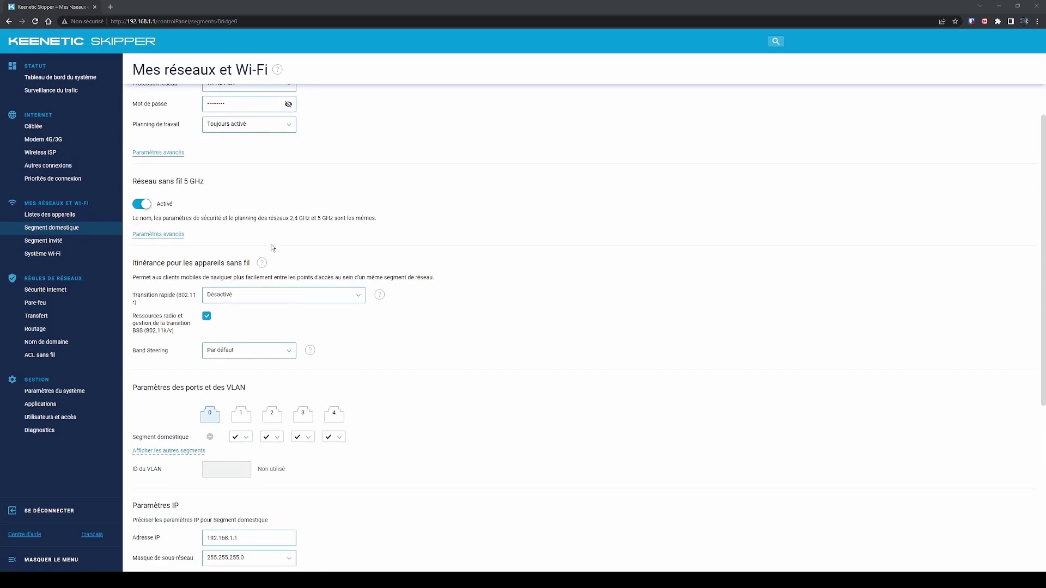
{"action": "scroll", "coordinate": [270, 248], "scroll_direction": "down", "scroll_amount": 1}
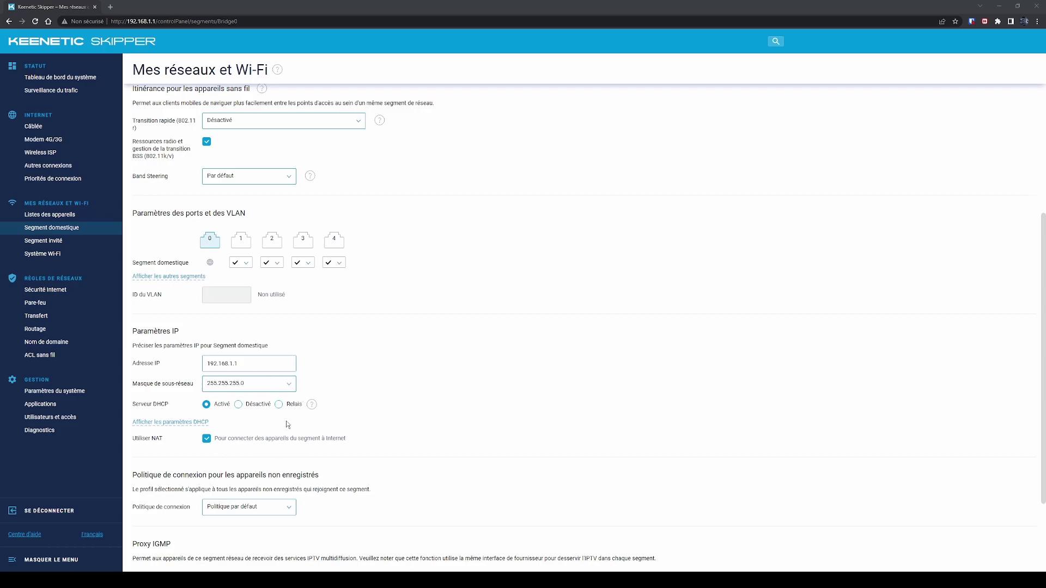
Step: Review the guest segment's wireless, port and network settings and open the Wi-Fi system page
{"action": "left_click", "coordinate": [60, 245]}
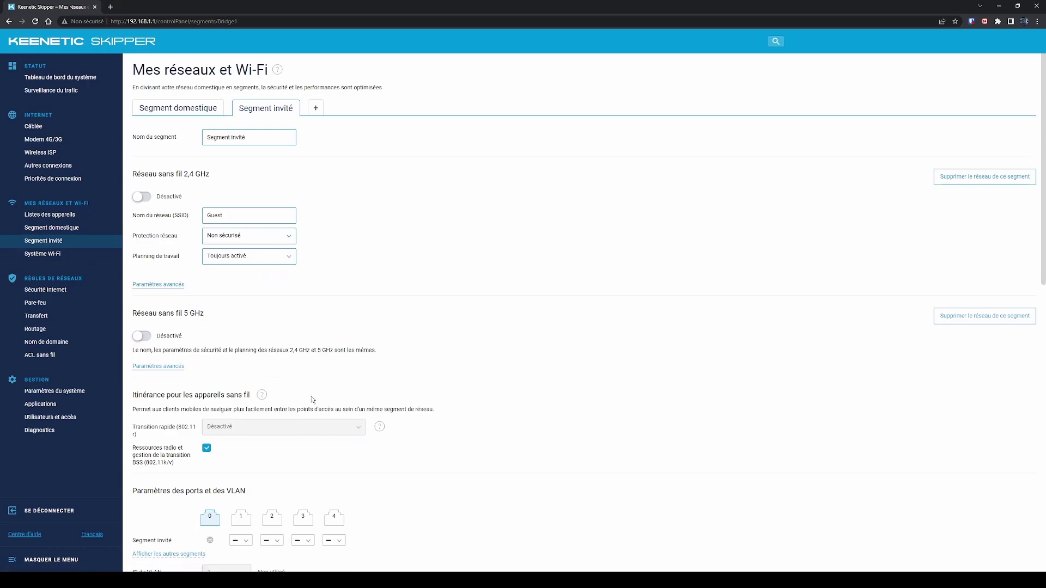
{"action": "scroll", "coordinate": [250, 369], "scroll_direction": "down", "scroll_amount": 1}
{"action": "scroll", "coordinate": [250, 369], "scroll_direction": "down", "scroll_amount": 5}
{"action": "scroll", "coordinate": [250, 369], "scroll_direction": "up", "scroll_amount": 2}
{"action": "left_click", "coordinate": [53, 254]}
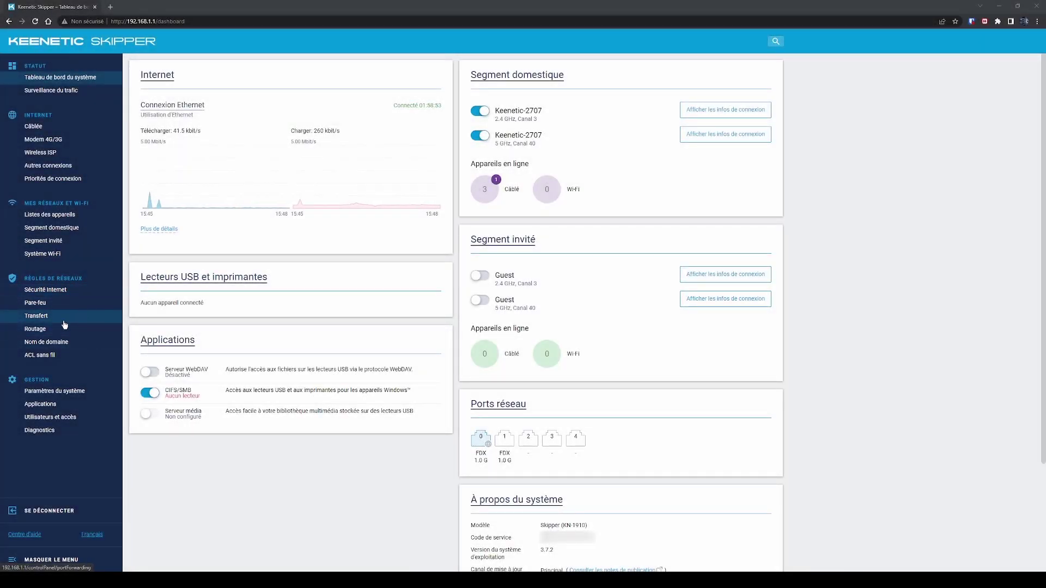
Step: View the Internet security, firewall and port forwarding pages of the network rules
{"action": "left_click", "coordinate": [49, 293]}
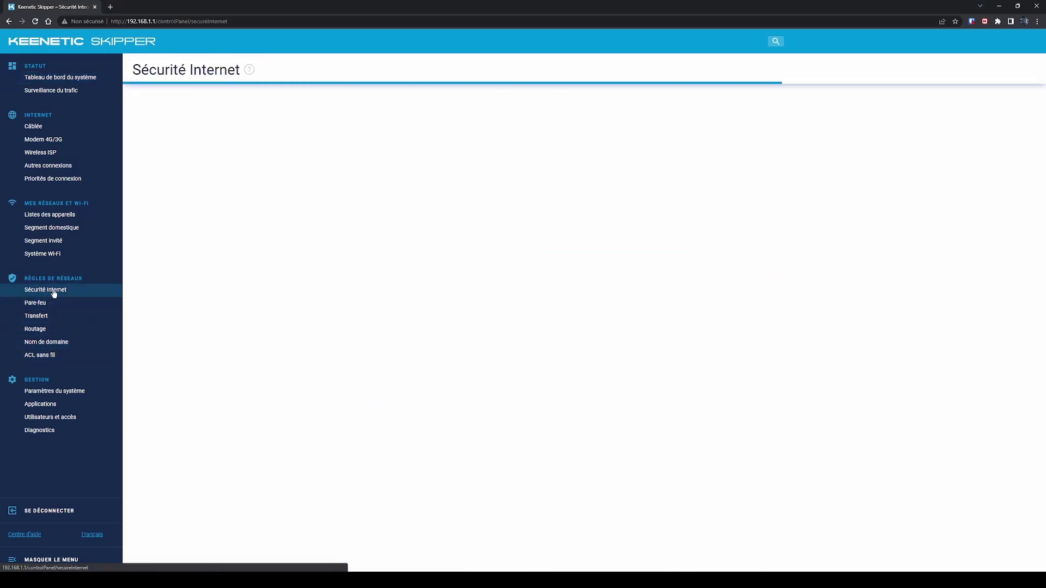
{"action": "left_click", "coordinate": [42, 304]}
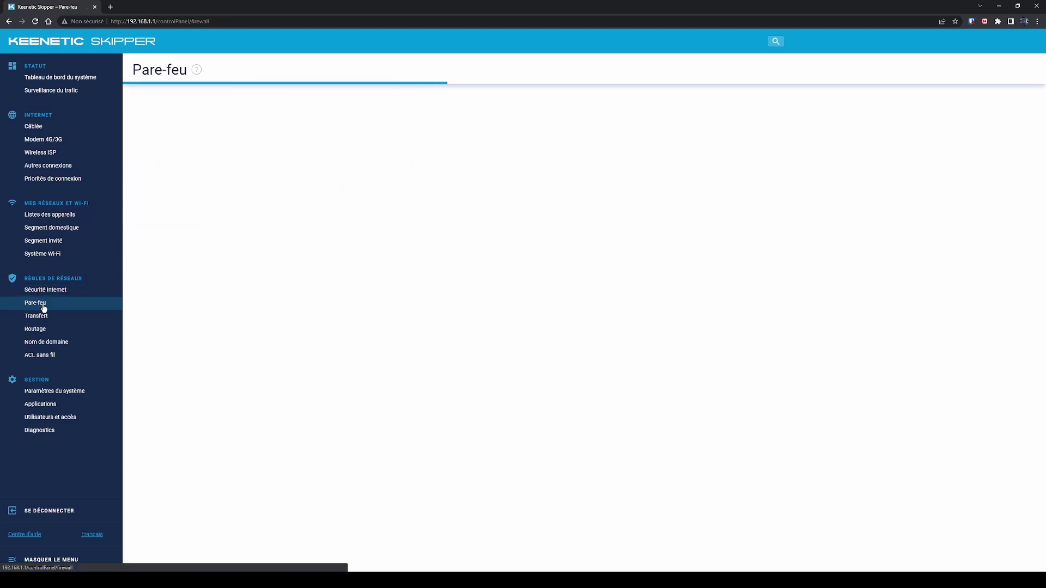
{"action": "left_click", "coordinate": [42, 321]}
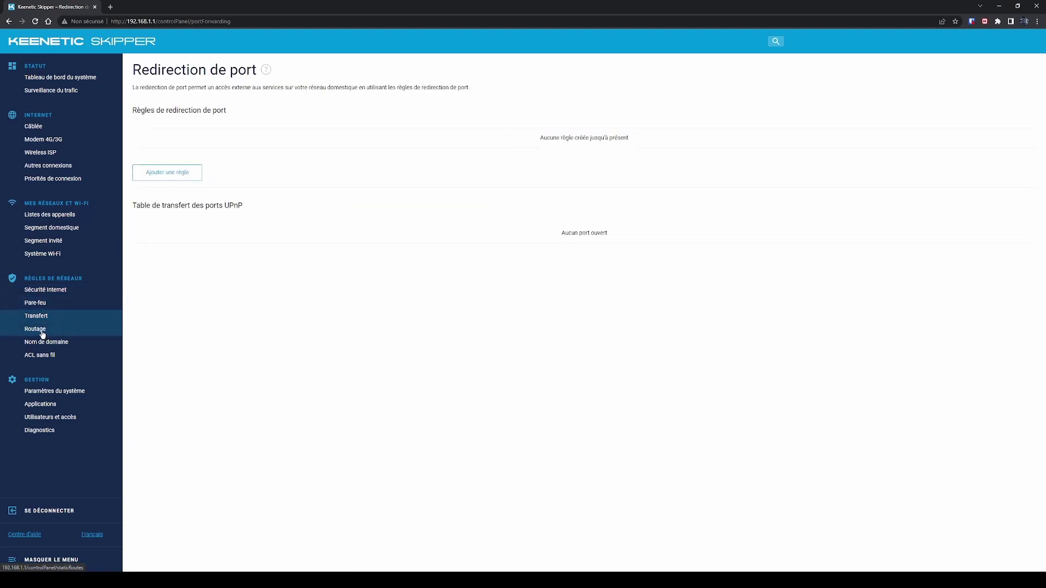
Step: View the routing page and examine the general system settings, including updates, system name, navigation options and hardware button functions
{"action": "left_click", "coordinate": [47, 333]}
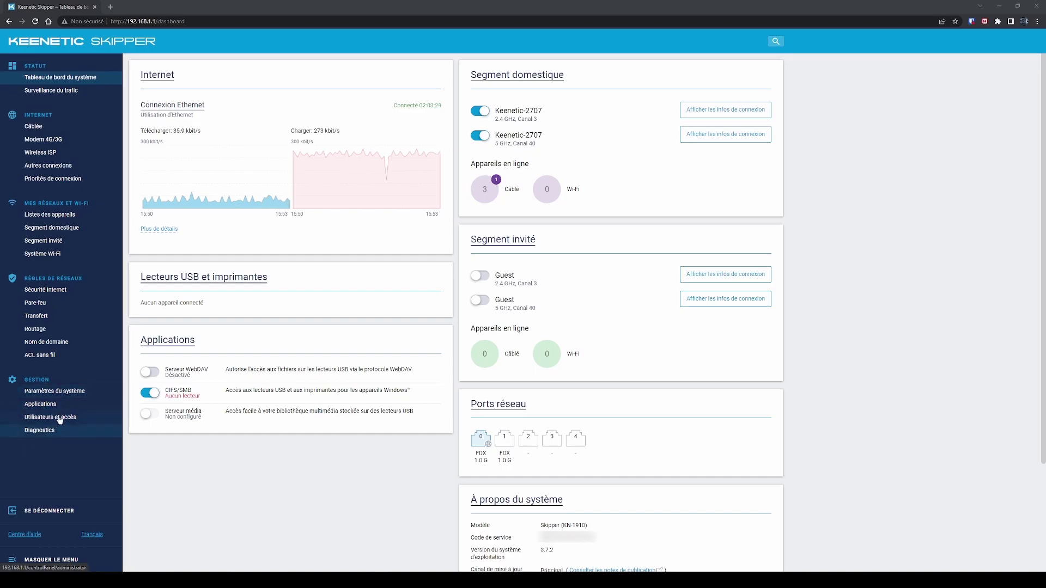
{"action": "left_click", "coordinate": [62, 393]}
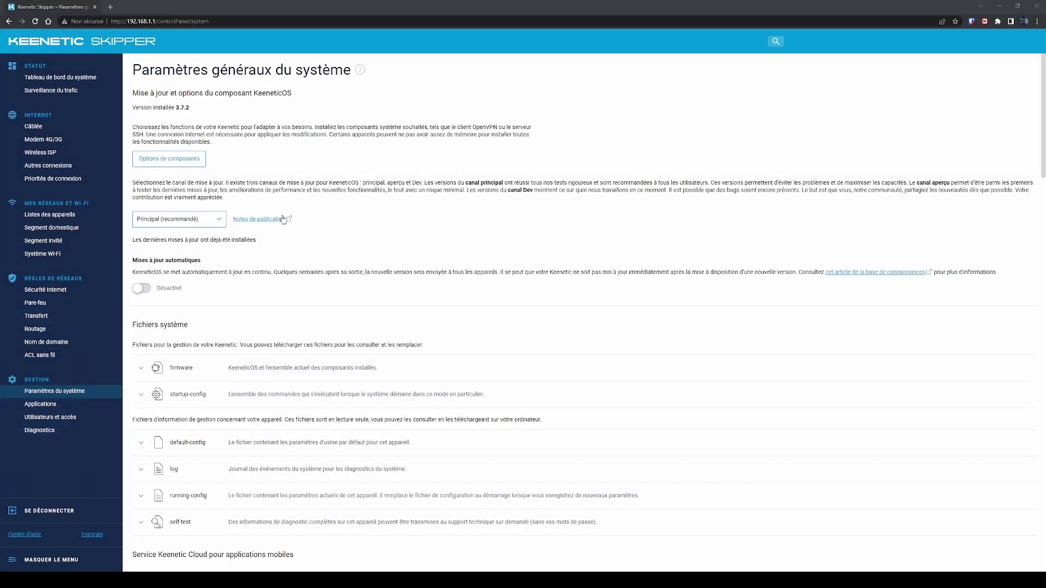
{"action": "scroll", "coordinate": [210, 215], "scroll_direction": "down", "scroll_amount": 10}
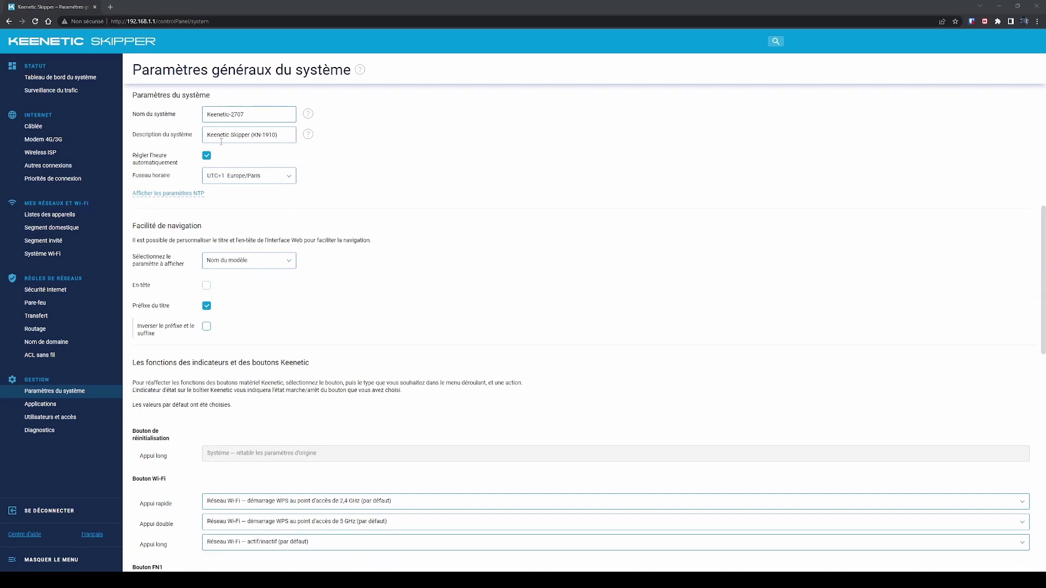
{"action": "scroll", "coordinate": [339, 240], "scroll_direction": "down", "scroll_amount": 10}
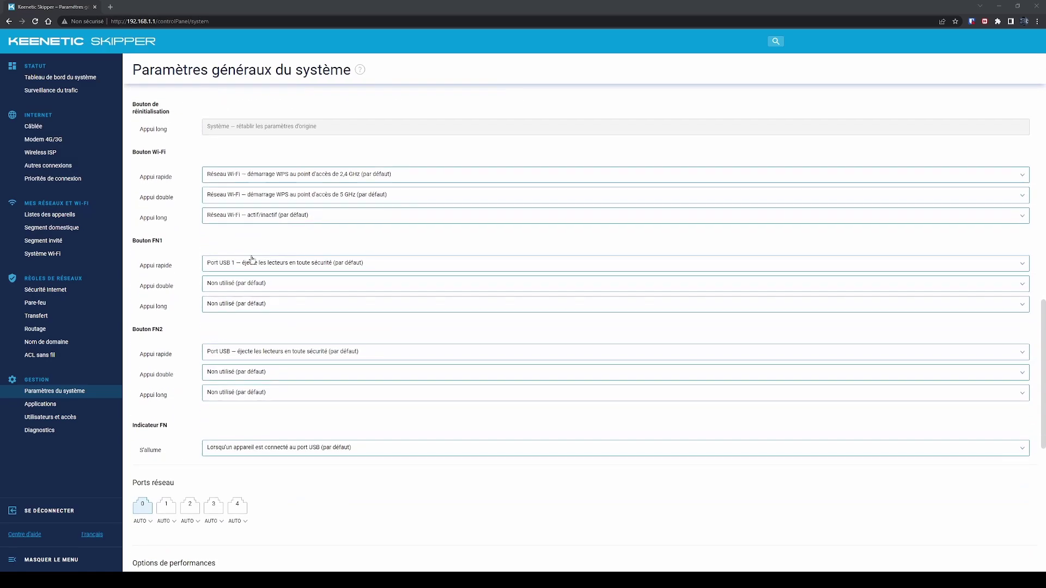
{"action": "left_click", "coordinate": [146, 317]}
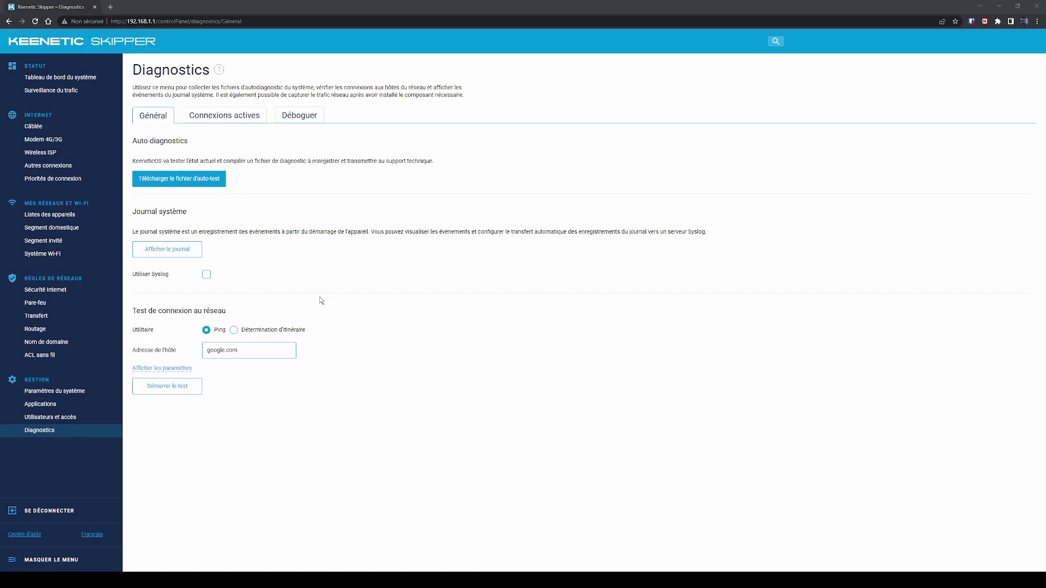
Step: View the debug mode section of the diagnostics and return to the general diagnostics
{"action": "left_click", "coordinate": [300, 115]}
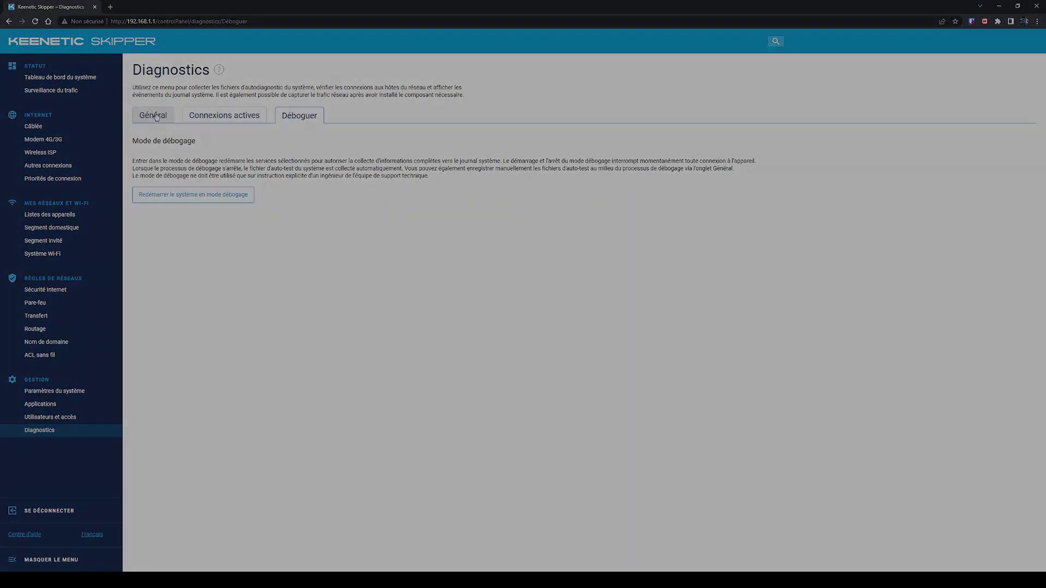
{"action": "left_click", "coordinate": [157, 117]}
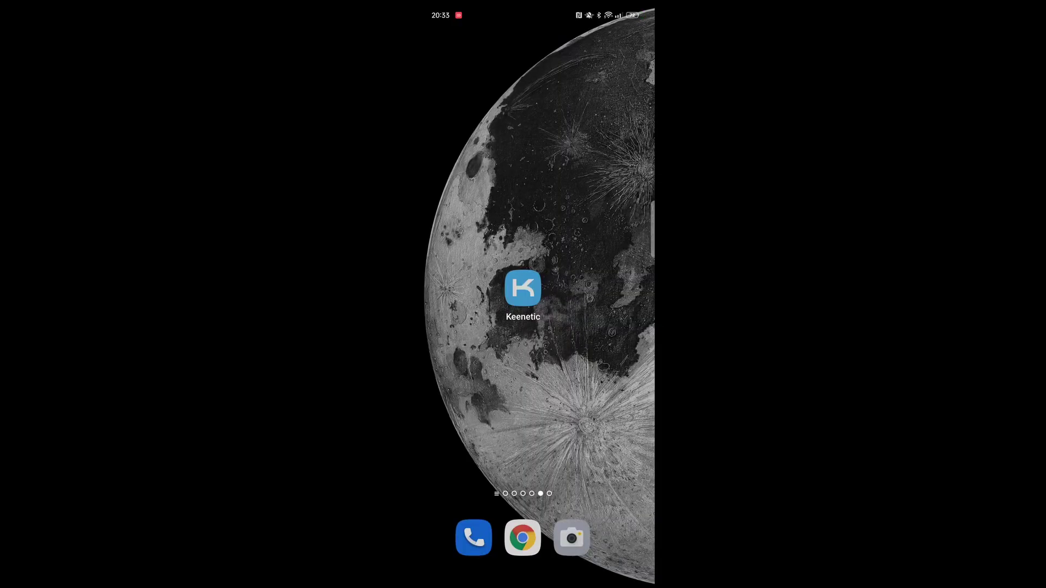
Step: Switch to the Keenetic mobile app, review the details and options of the Tablette test client, and return to the network overview
{"action": "left_click", "coordinate": [522, 287]}
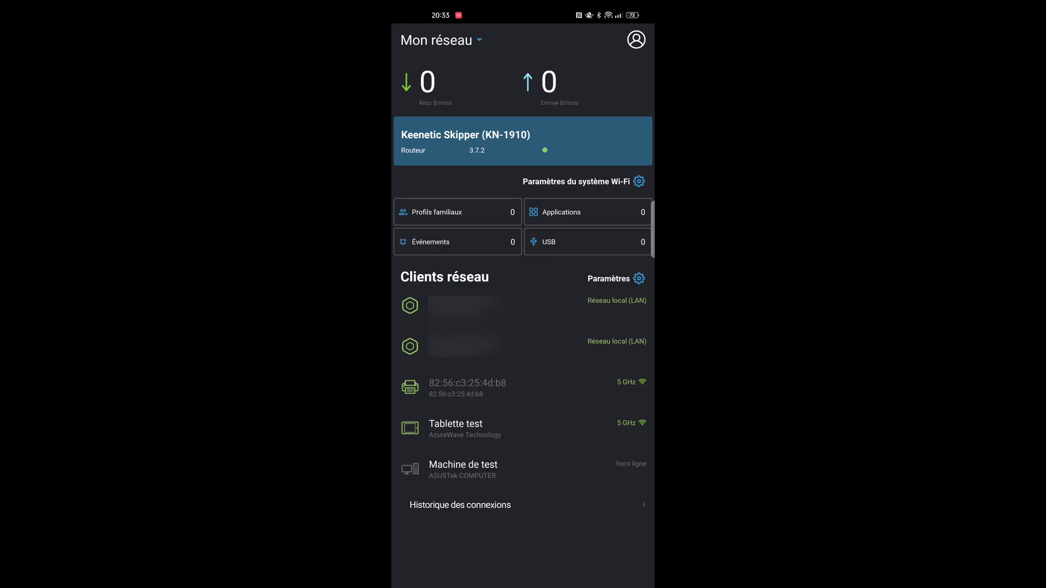
{"action": "left_click", "coordinate": [456, 428]}
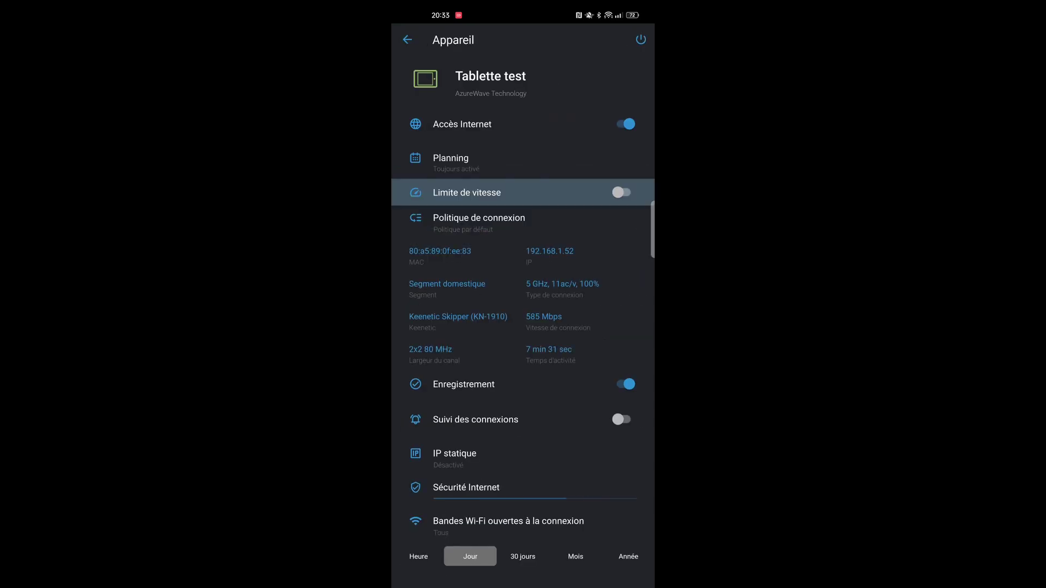
{"action": "left_click_drag", "start_coordinate": [575, 443], "coordinate": [564, 471]}
{"action": "left_click", "coordinate": [407, 39]}
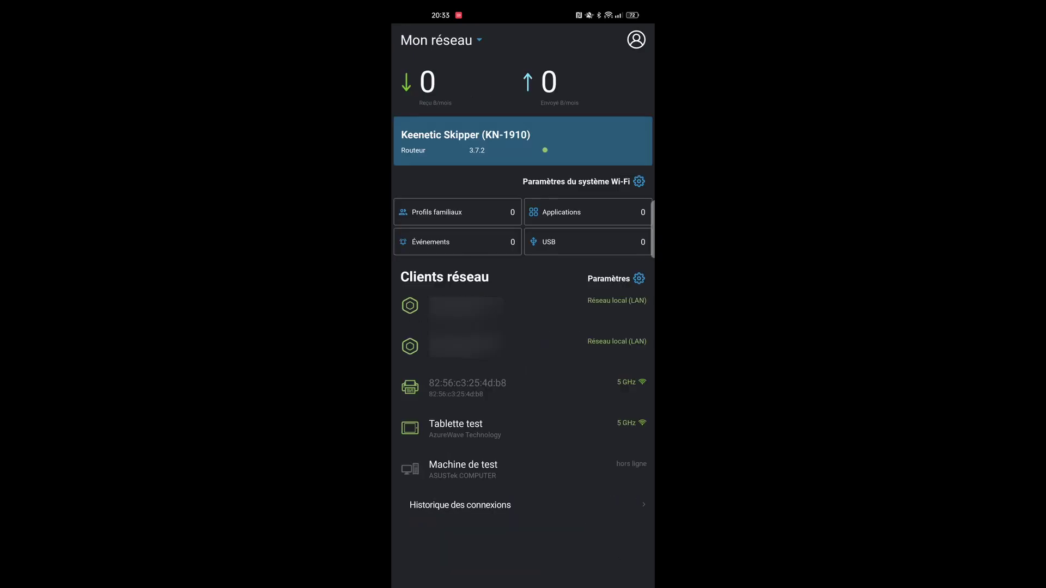
Step: Review the Keenetic Skipper (KN-1910) router page and its Gestion section, and return to the network overview
{"action": "left_click", "coordinate": [468, 141]}
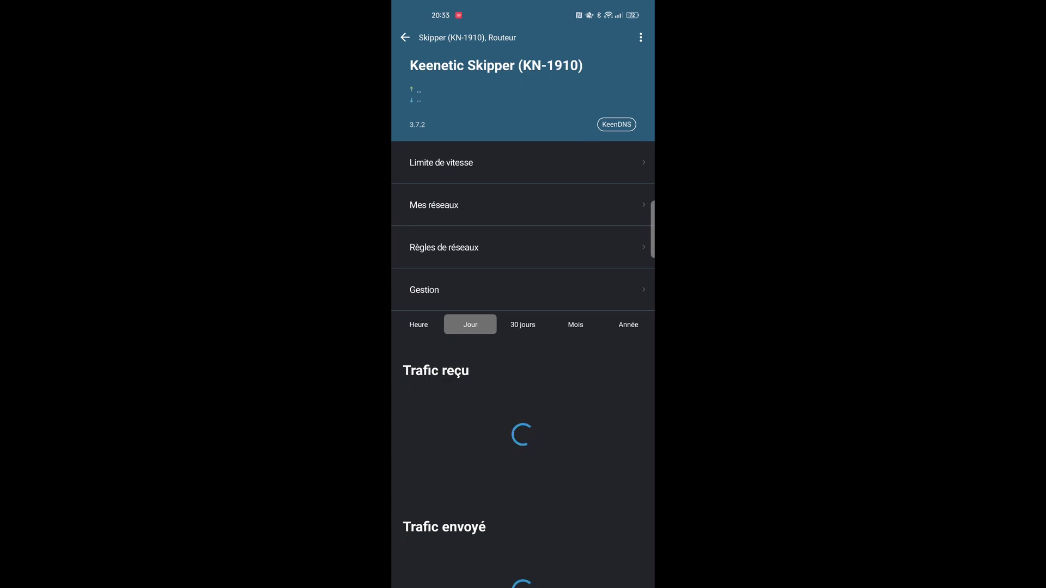
{"action": "left_click", "coordinate": [556, 284]}
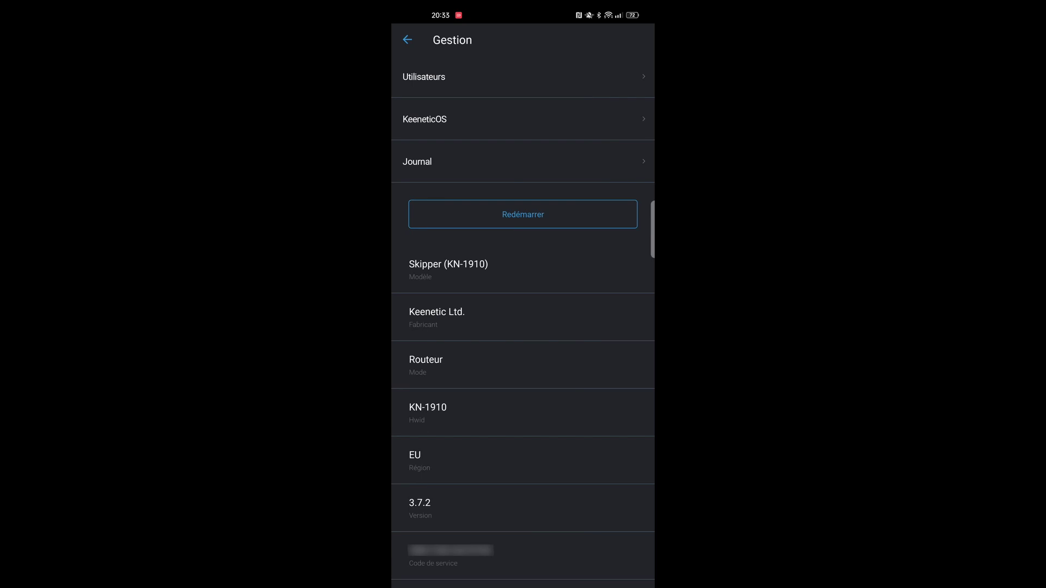
{"action": "left_click", "coordinate": [408, 39]}
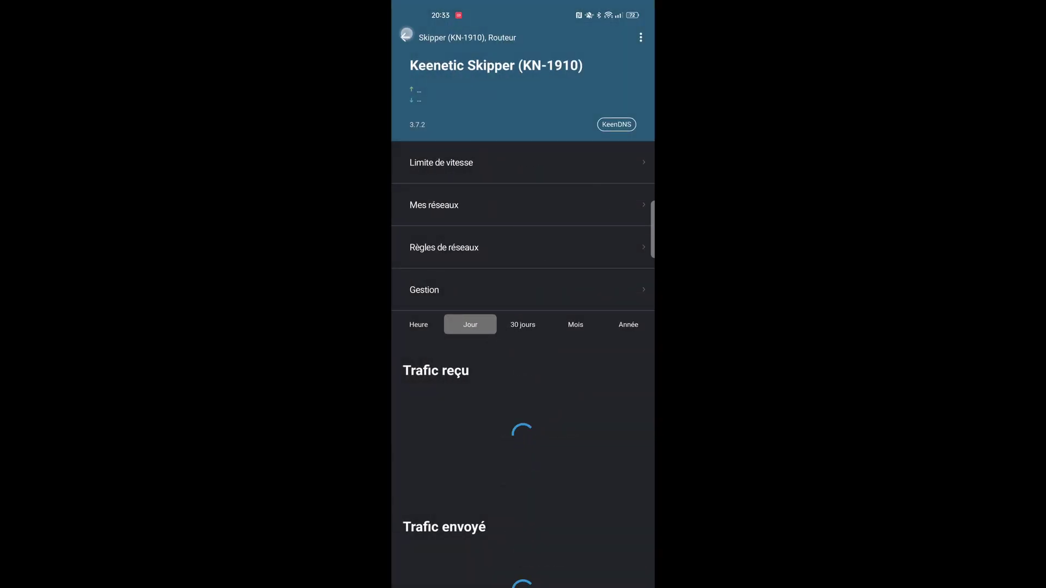
{"action": "left_click", "coordinate": [407, 35]}
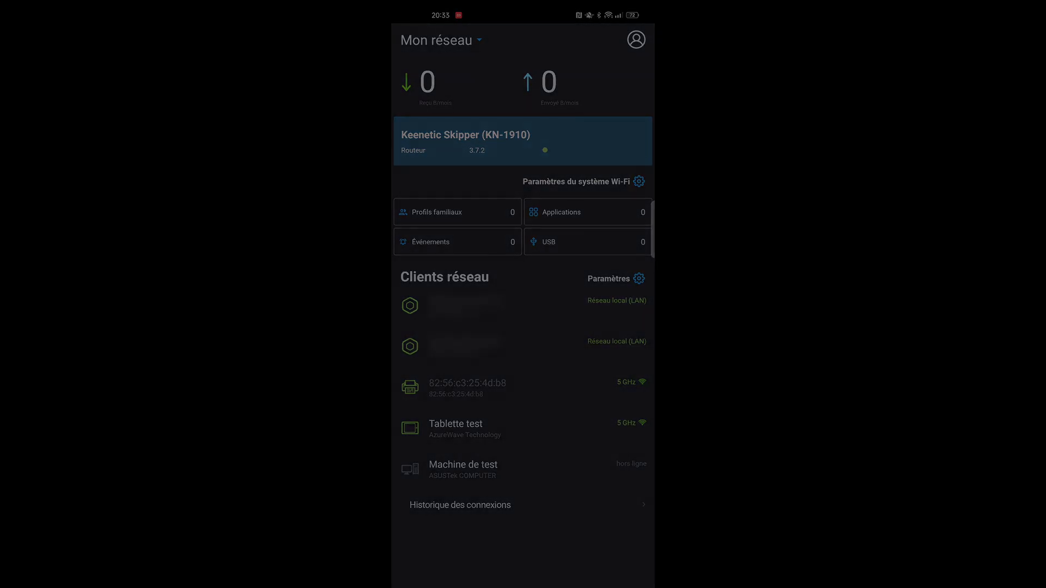